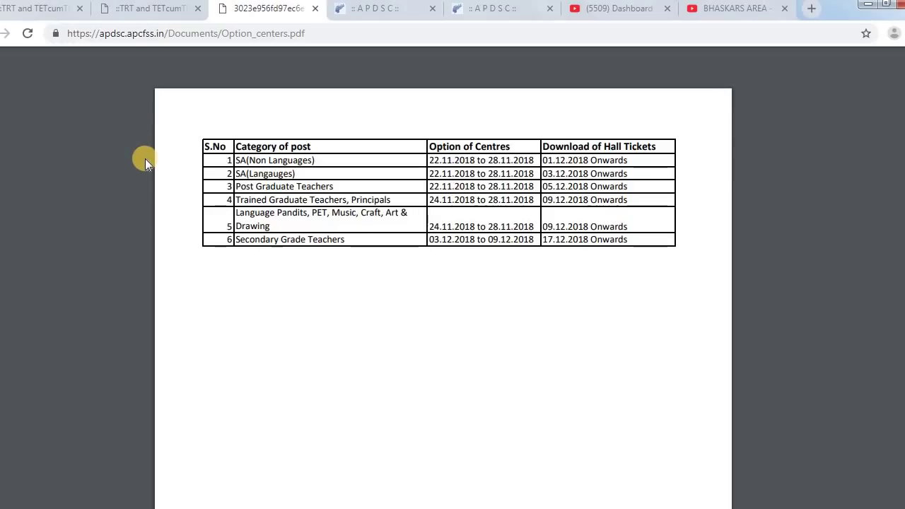
Review the TRT and TETcumTRT 2018 home page and the PDF schedule of centre option and hall ticket dates.
left_click(39, 8)
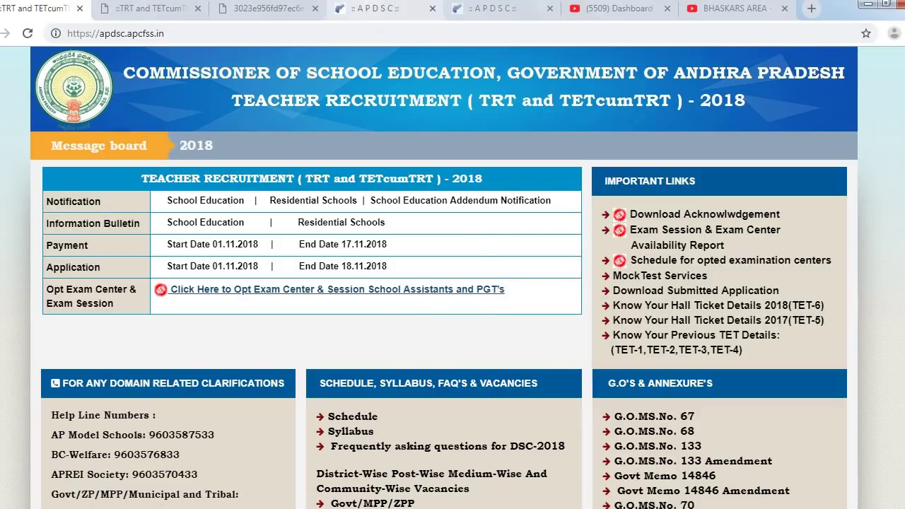
left_click(254, 8)
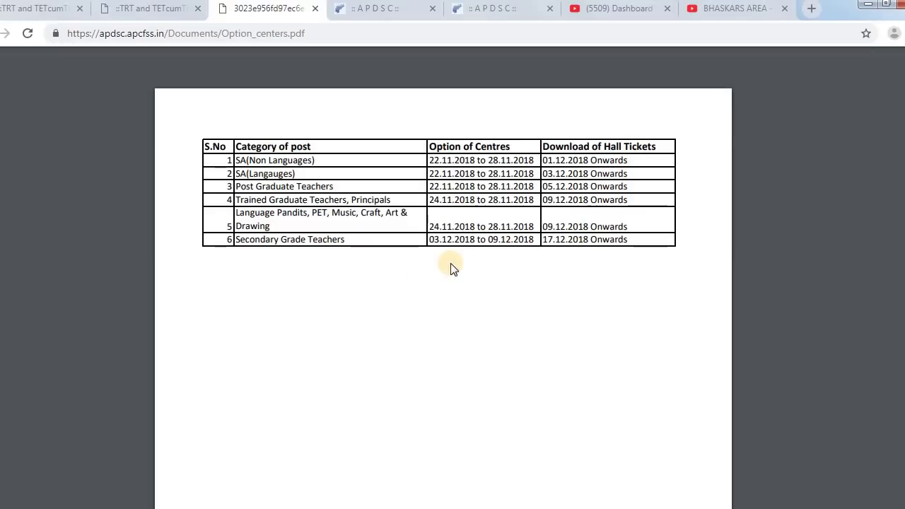
left_click(58, 8)
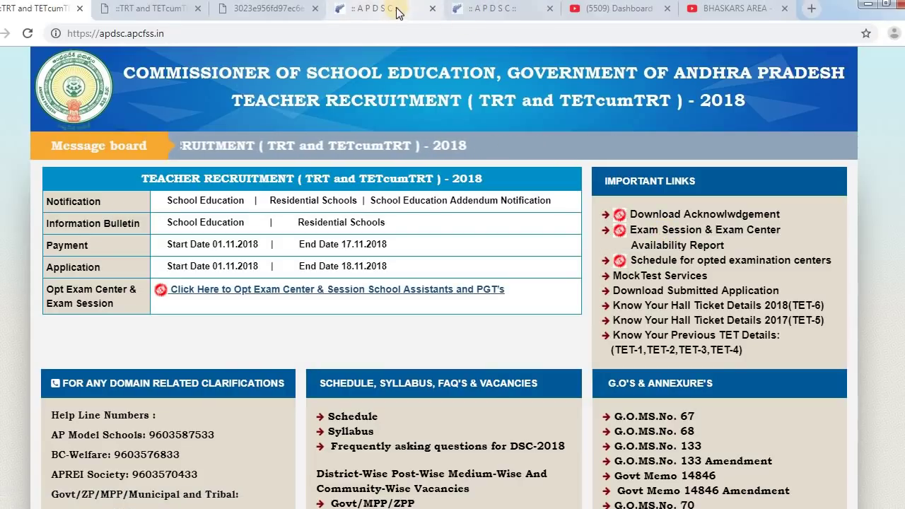
Examine the exam session and exam center availability report, comparing seats per centre, date and S1/S2 session.
left_click(502, 9)
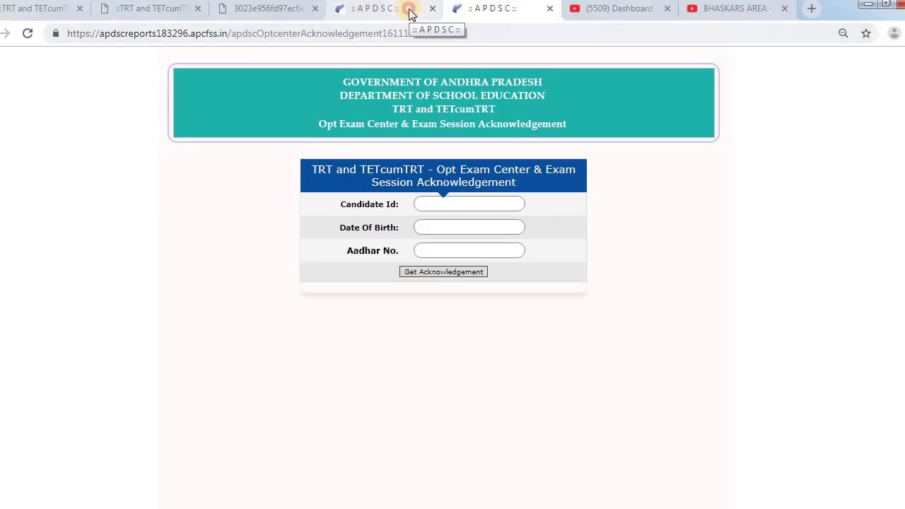
left_click(408, 8)
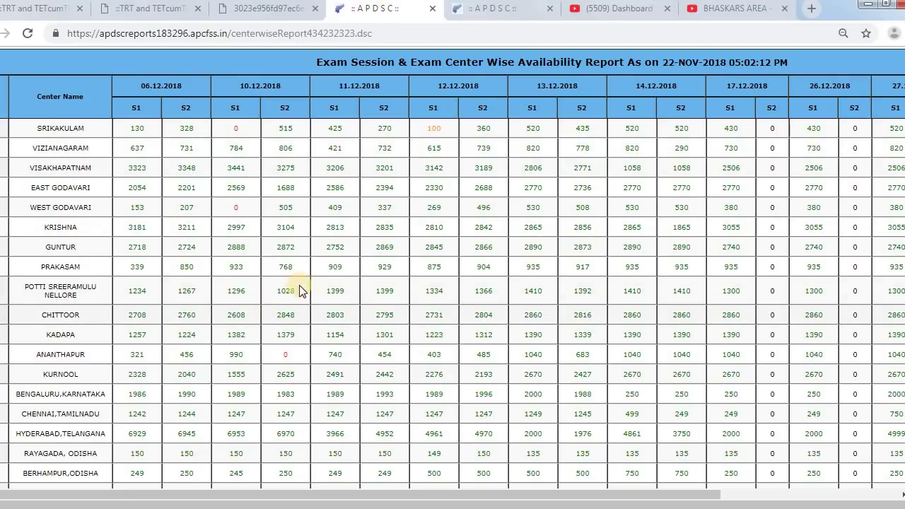
left_click_drag(449, 493, 282, 498)
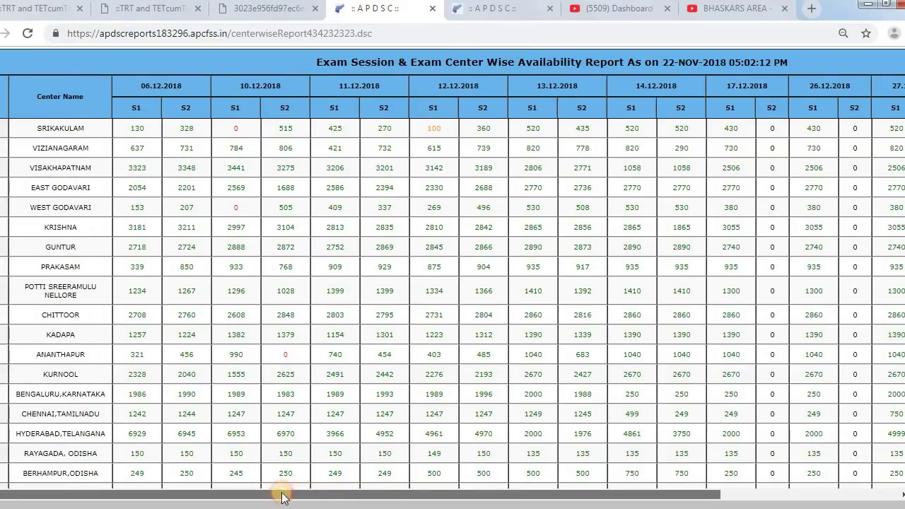
left_click(138, 118)
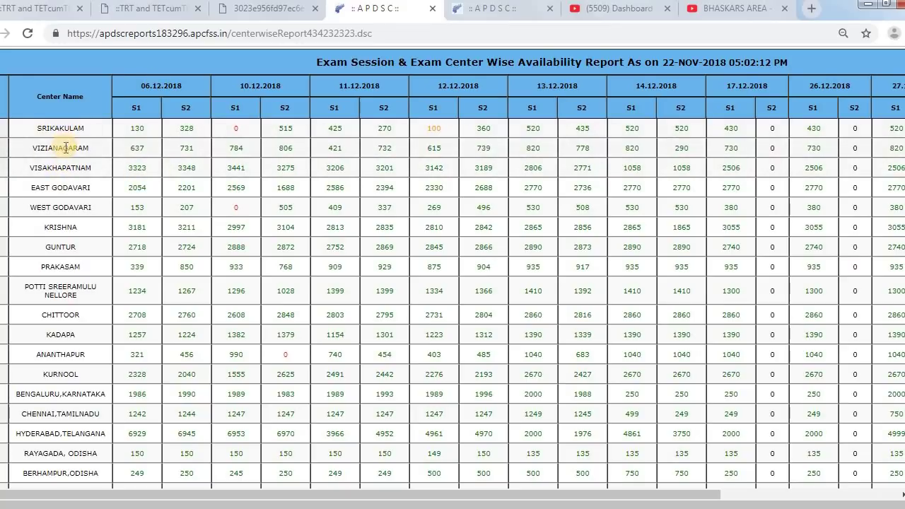
scroll(63, 169, "down", 1)
scroll(62, 168, "down", 2)
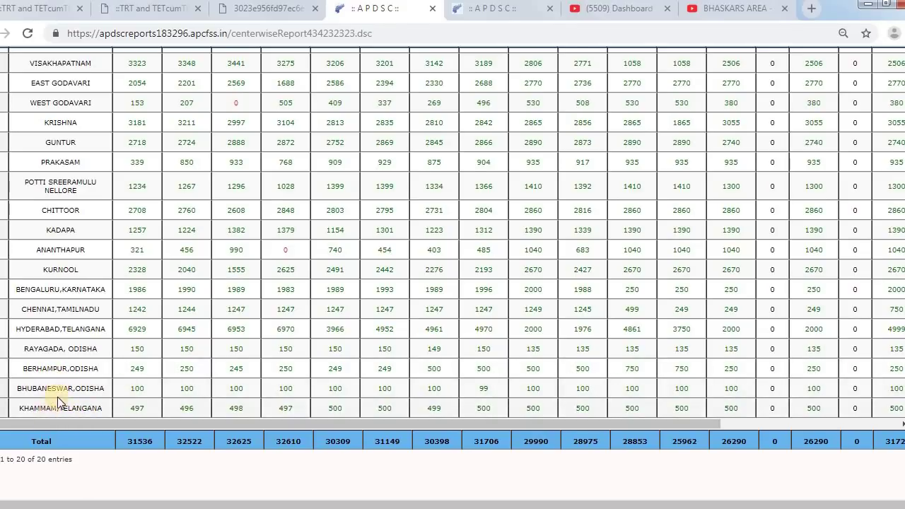
scroll(60, 389, "down", 2)
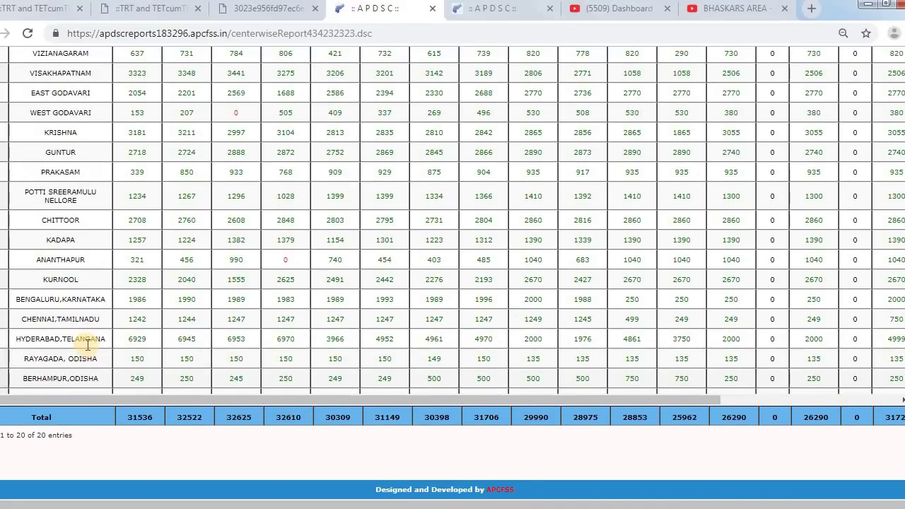
scroll(459, 339, "up", 10)
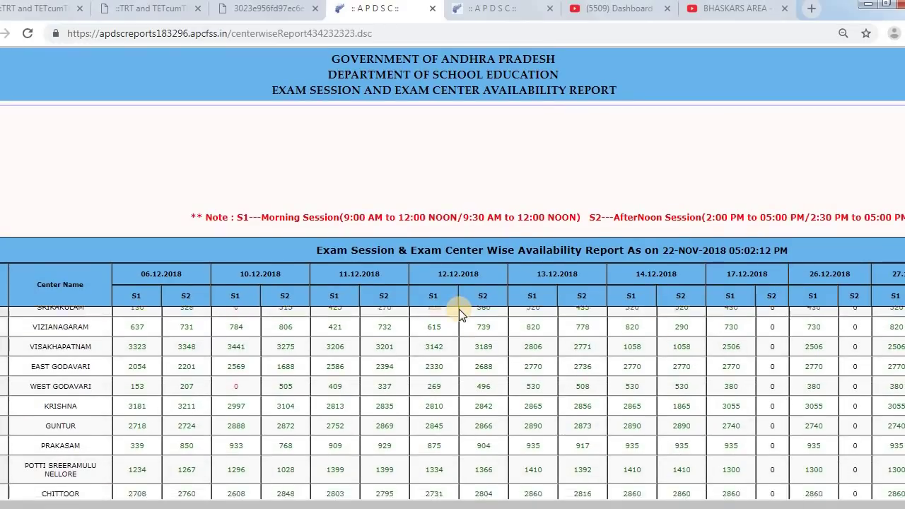
scroll(459, 309, "down", 1)
scroll(437, 245, "down", 3)
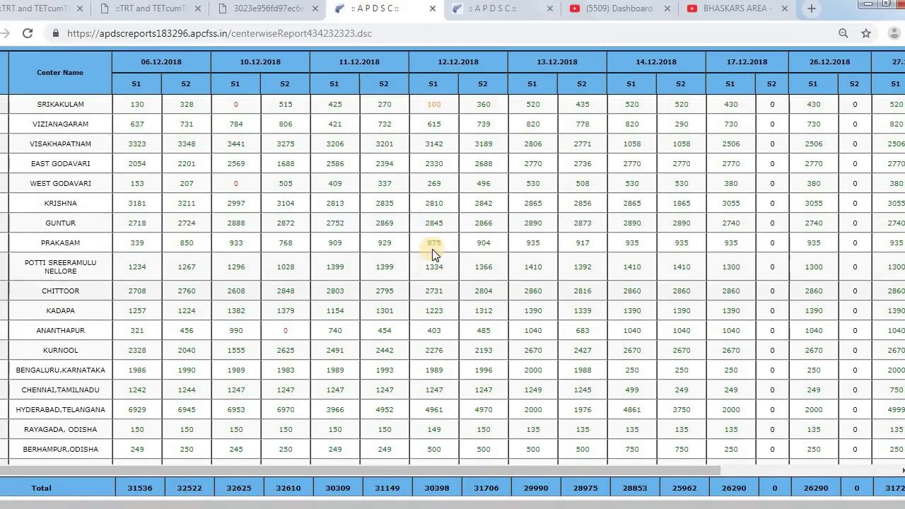
scroll(432, 249, "up", 3)
scroll(360, 95, "down", 2)
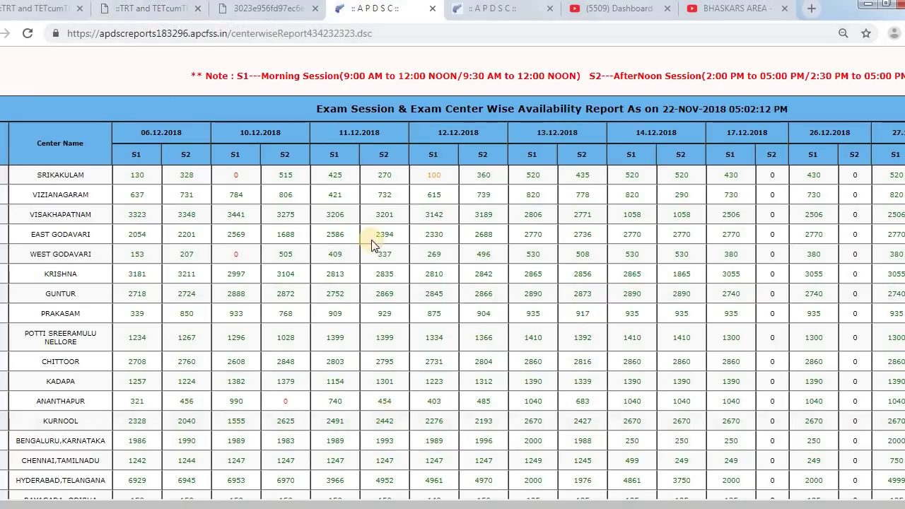
Locate the home page link for opting exam center and session, and view the Opt Exam Center acknowledgement form.
left_click(31, 9)
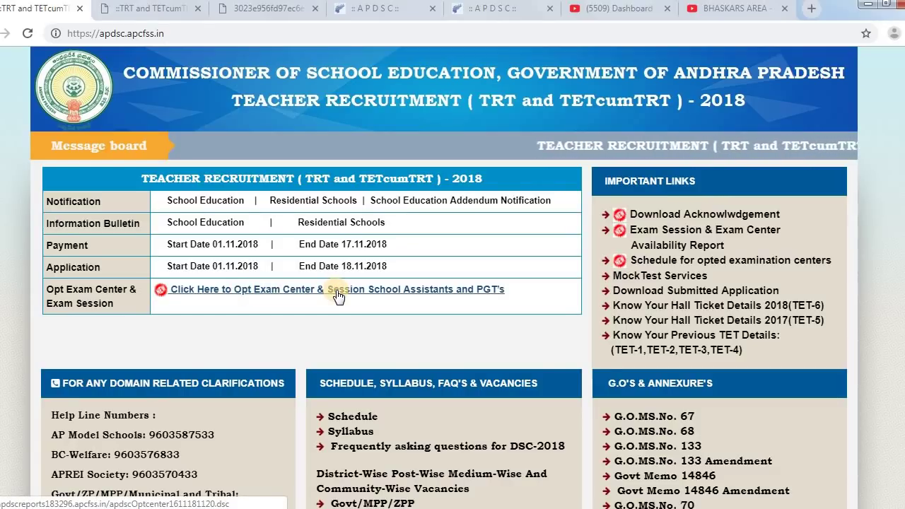
left_click(391, 9)
left_click(467, 10)
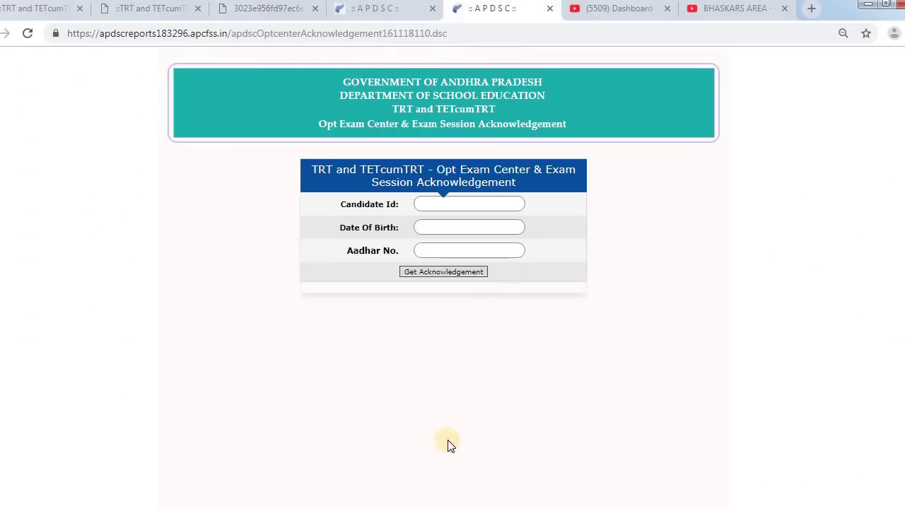
Switch to Windows Photo Viewer and review the screenshots of the GET OTP form and the session and center selection form.
mouse_move(428, 502)
left_click(356, 480)
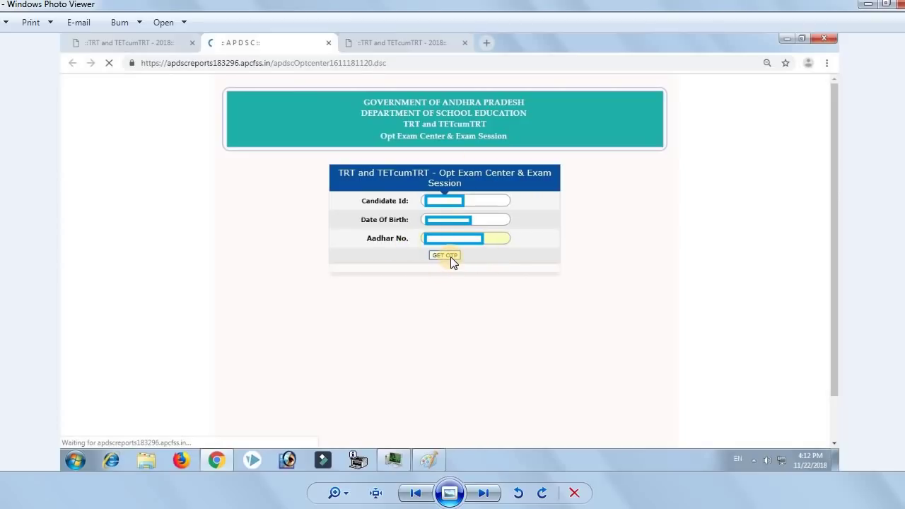
left_click(481, 495)
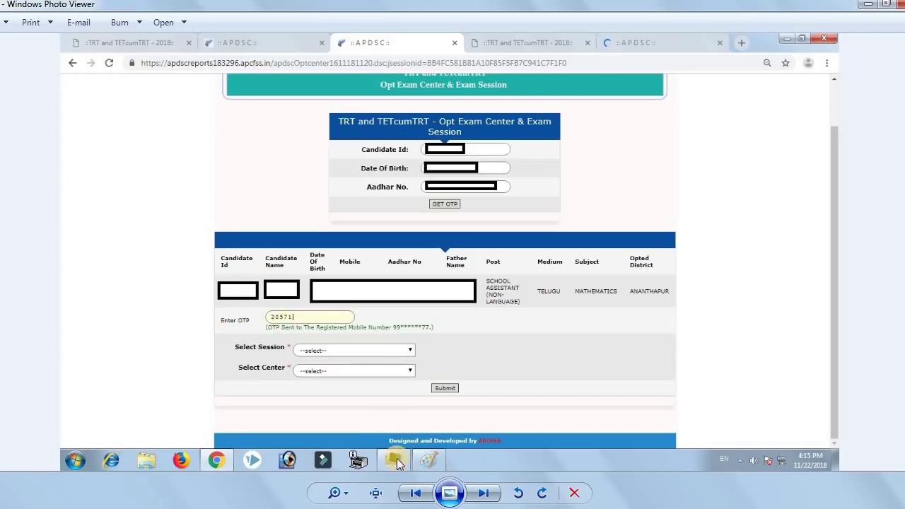
left_click(416, 493)
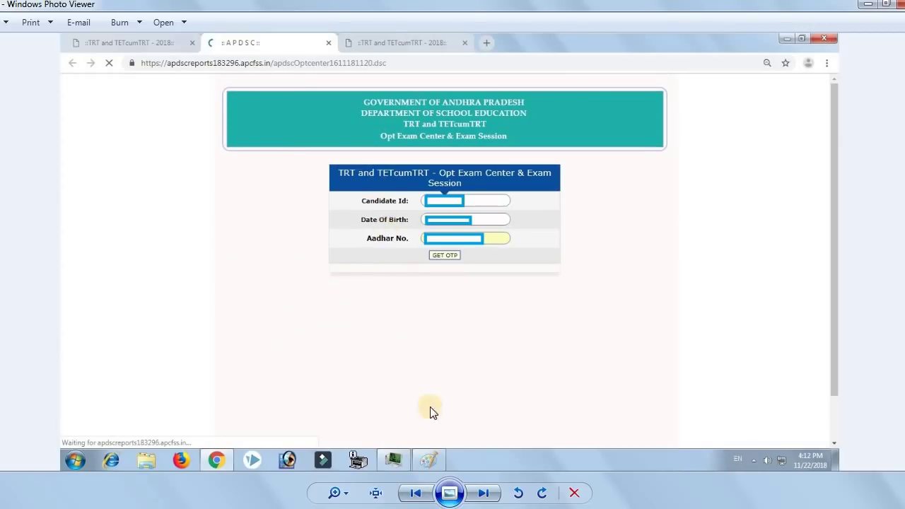
left_click(484, 493)
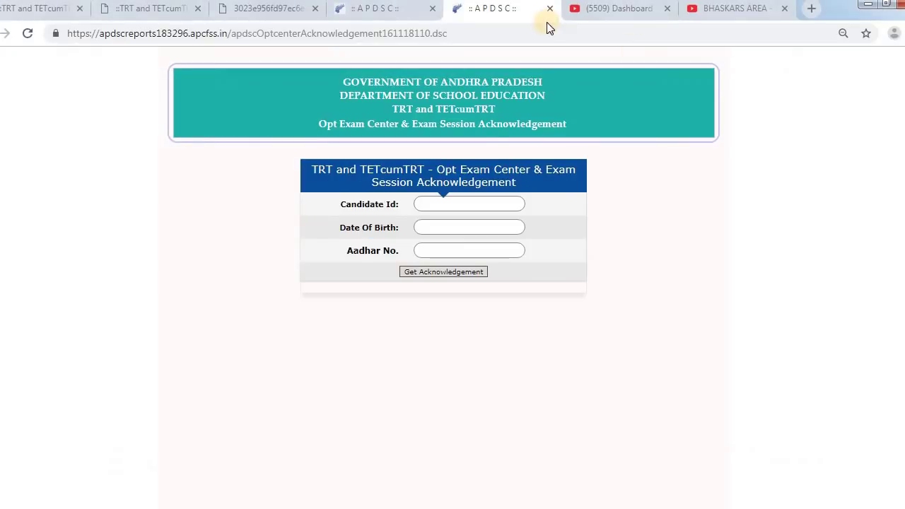
Check the centre-wise availability report in the browser, and reopen the dsc2 screenshot of the session and center selection form.
left_click(407, 13)
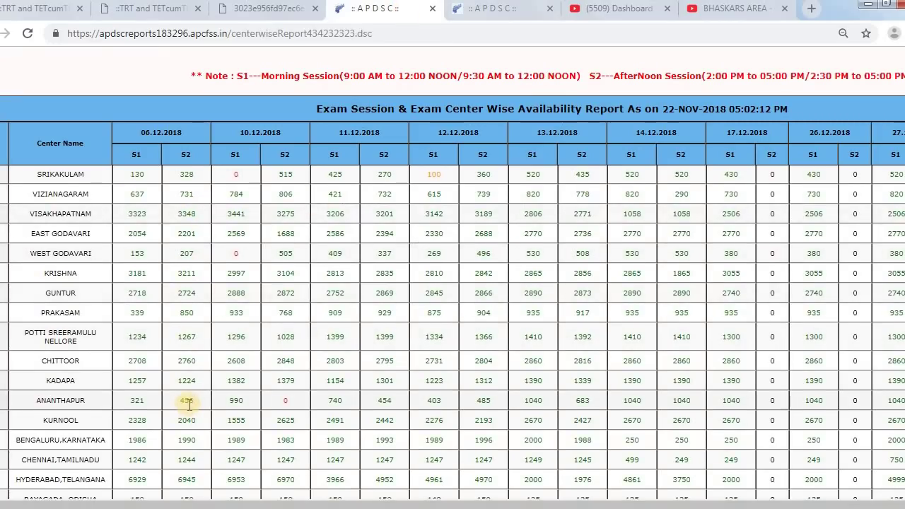
scroll(198, 212, "down", 1)
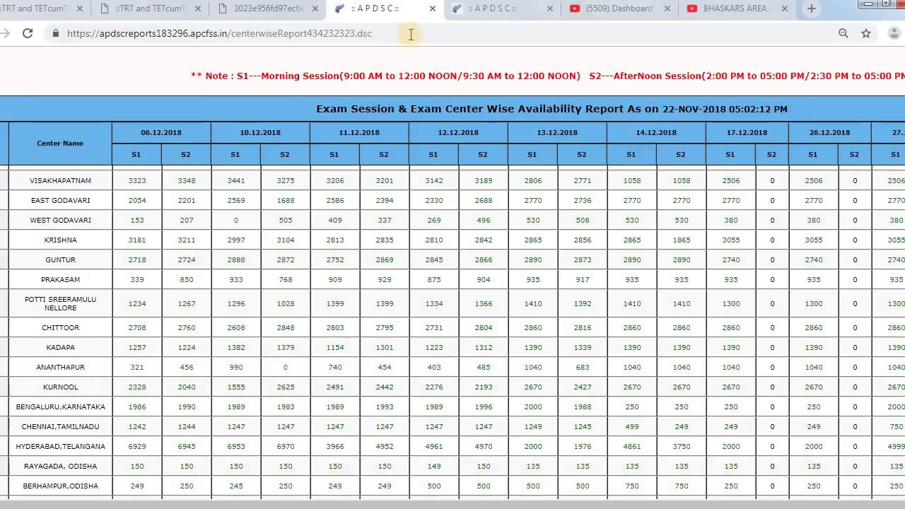
left_click(493, 14)
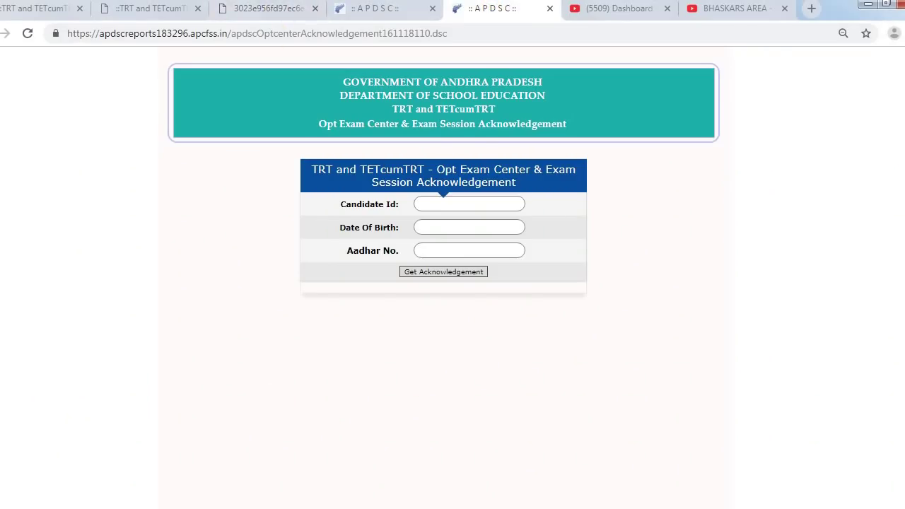
left_click(367, 13)
mouse_move(424, 506)
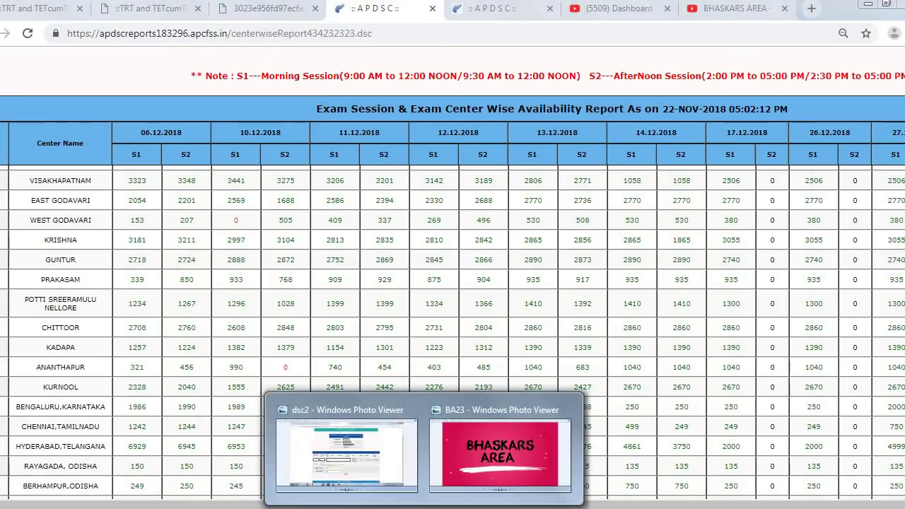
left_click(374, 467)
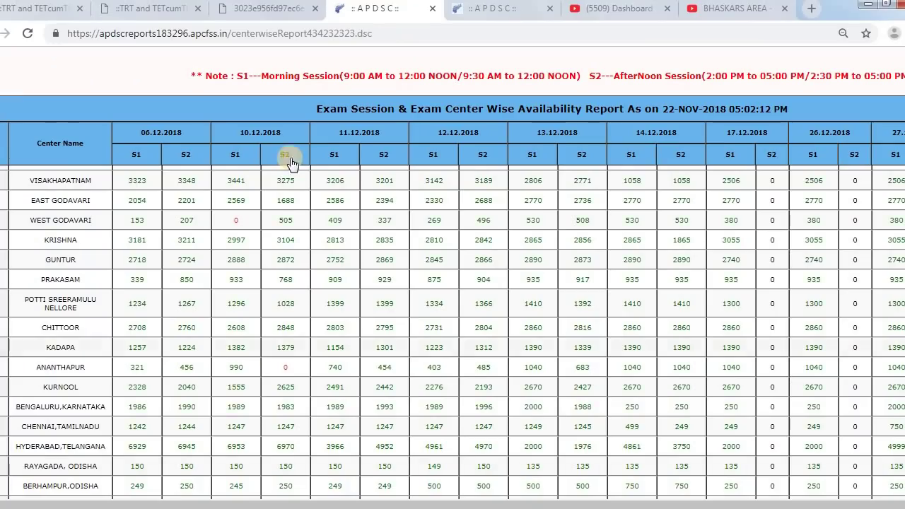
Review the rest of the availability report, and advance from the dsc2 screenshot to the acknowledgement screenshot in Windows Photo Viewer.
scroll(288, 288, "down", 2)
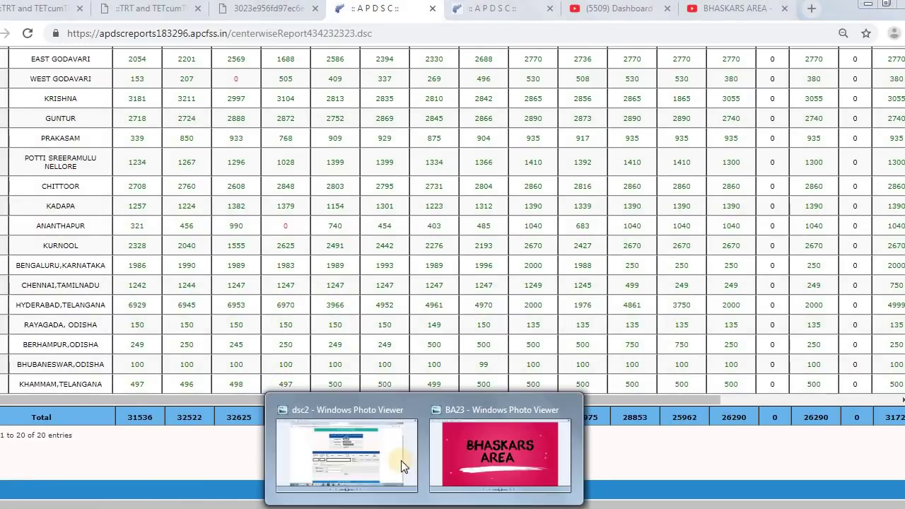
left_click(402, 461)
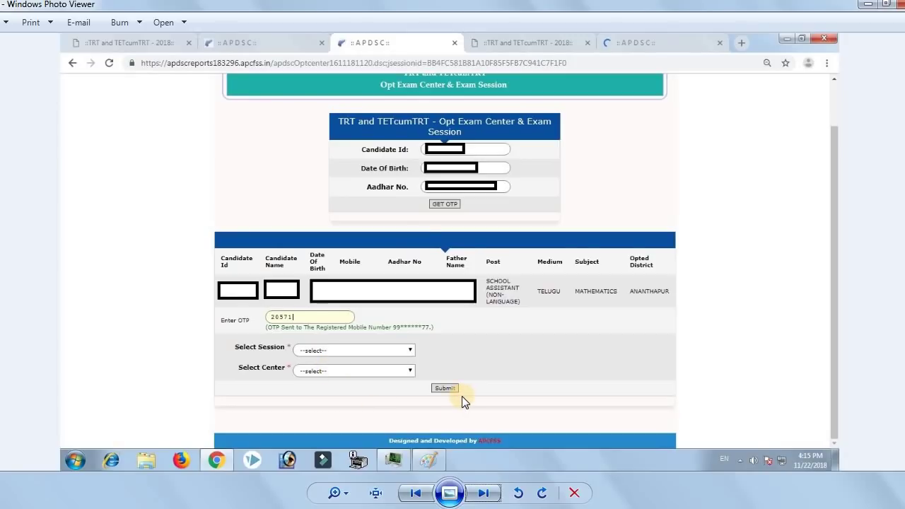
left_click(481, 494)
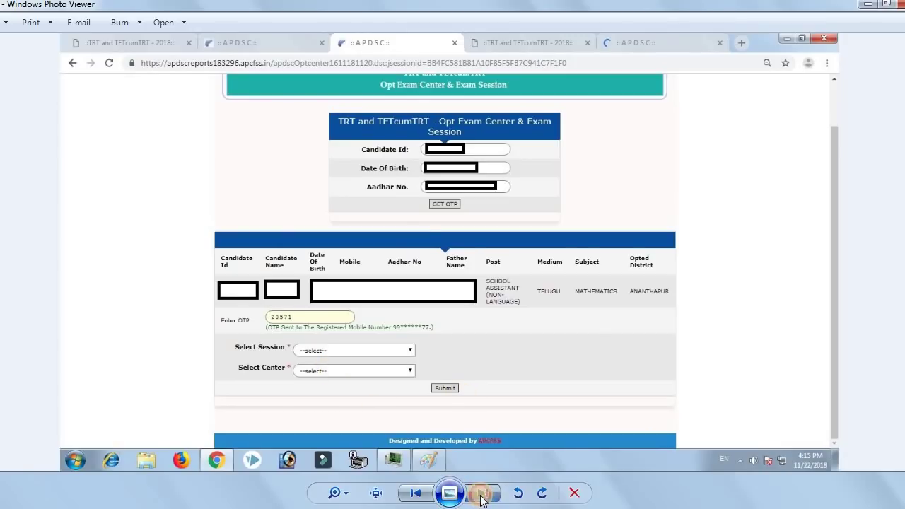
left_click(481, 495)
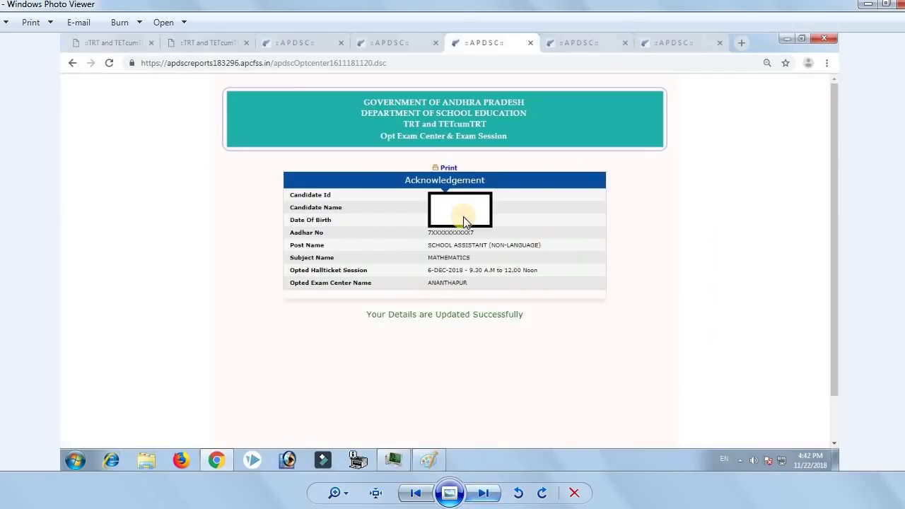